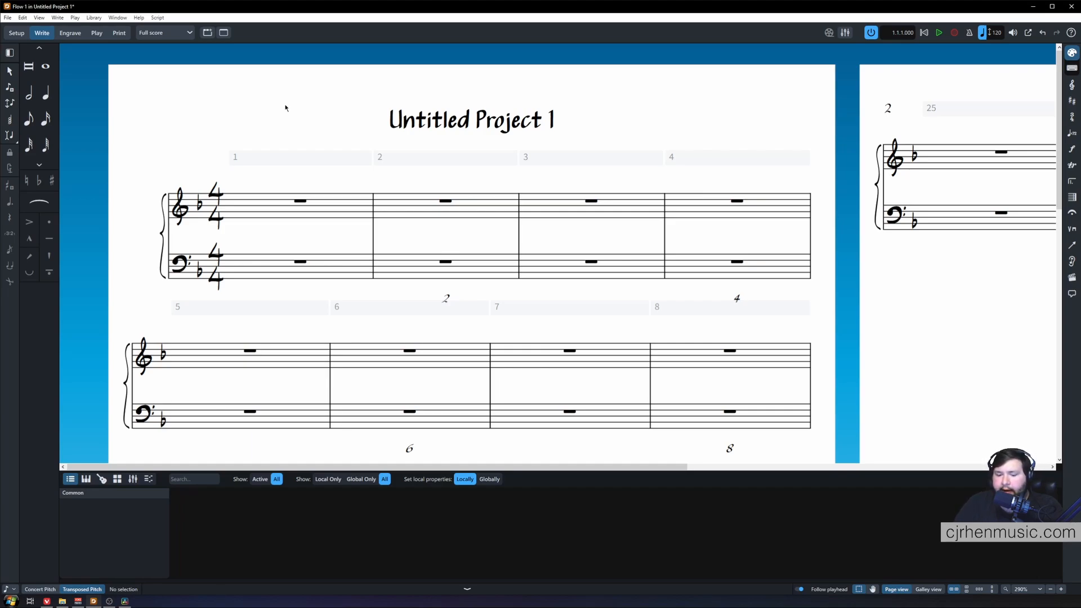
Try to set accidentals, rhythm dots and articulations to be specified After inputting note in the Note Input preferences.
{"action": "key", "text": "j"}
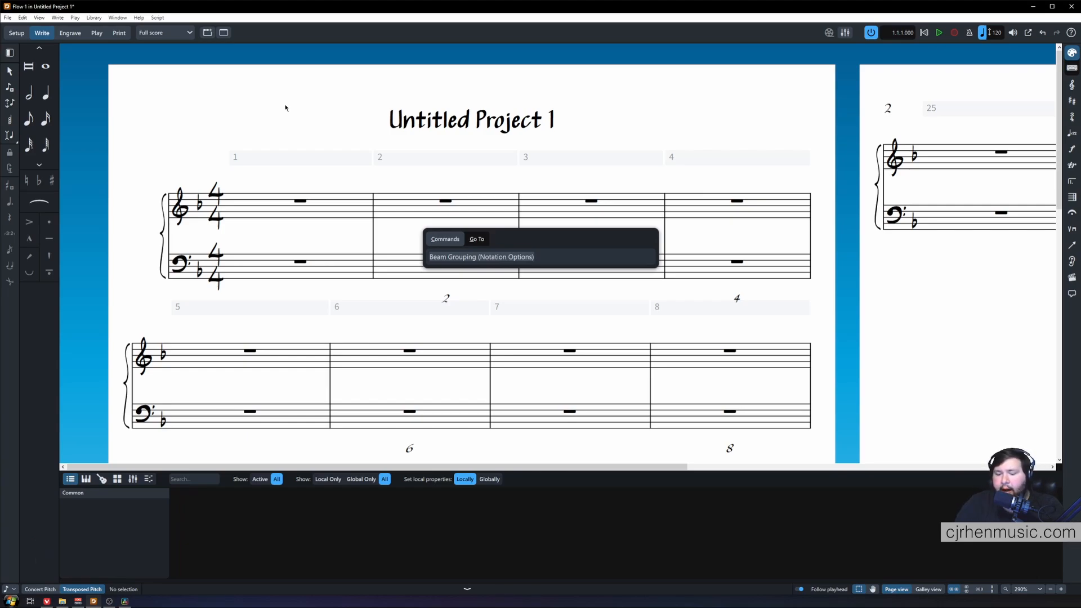
{"action": "type", "text": "pref"}
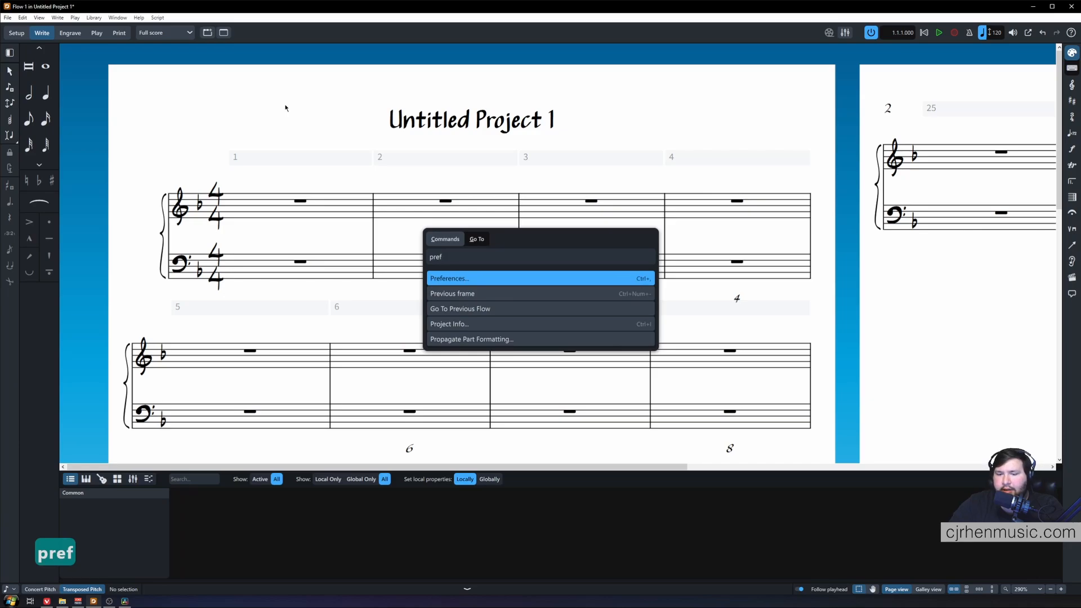
{"action": "key", "text": "Return"}
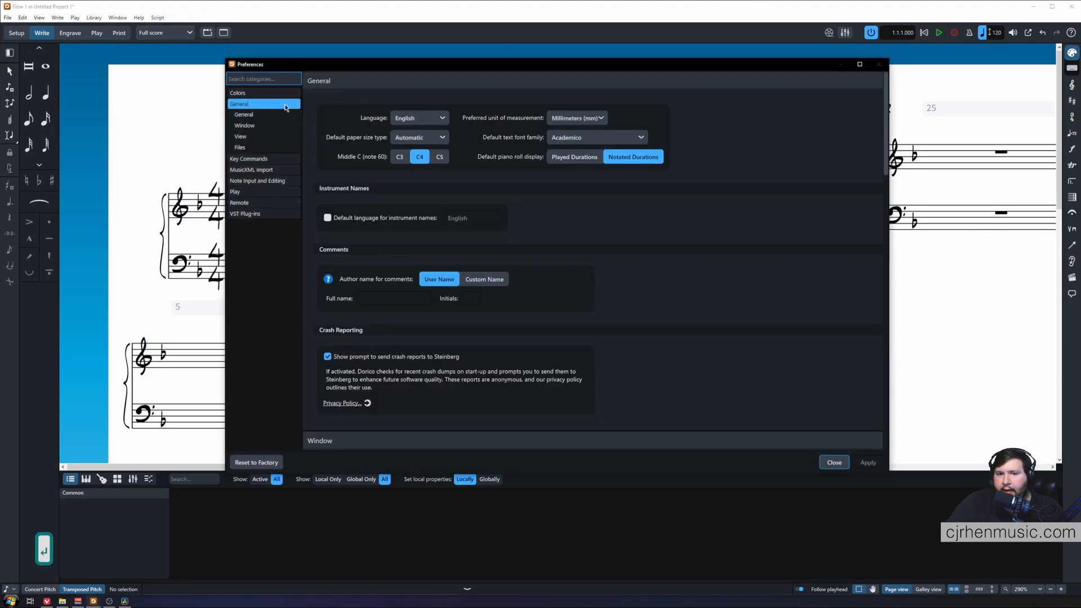
{"action": "left_click", "coordinate": [284, 181]}
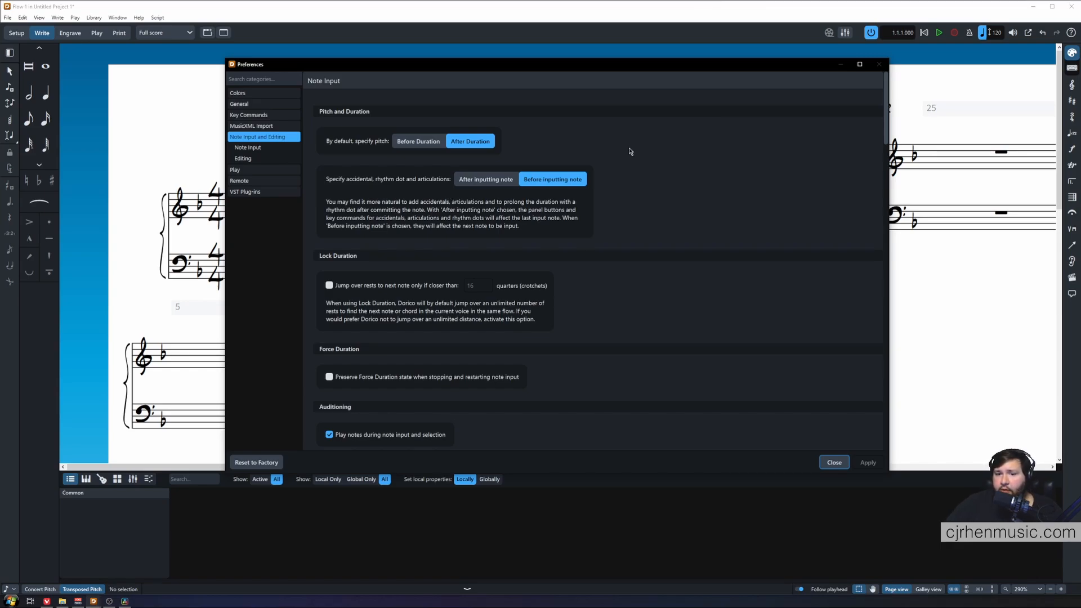
{"action": "left_click", "coordinate": [472, 179]}
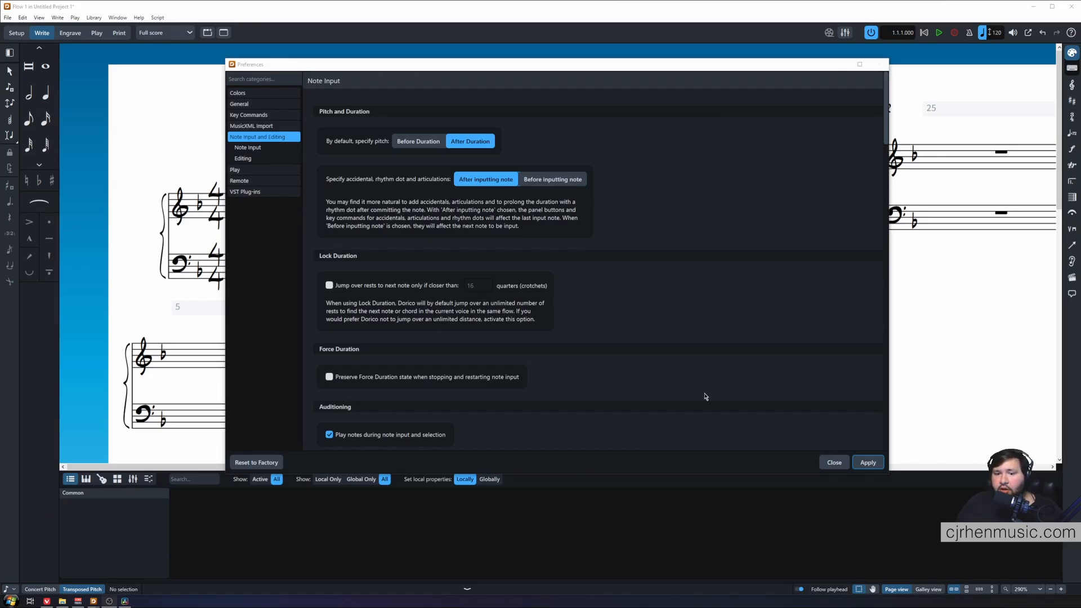
{"action": "key", "text": "Escape"}
Start note input on the first treble bar and enter a dotted rhythm with notes F, G and A.
{"action": "left_click", "coordinate": [298, 202]}
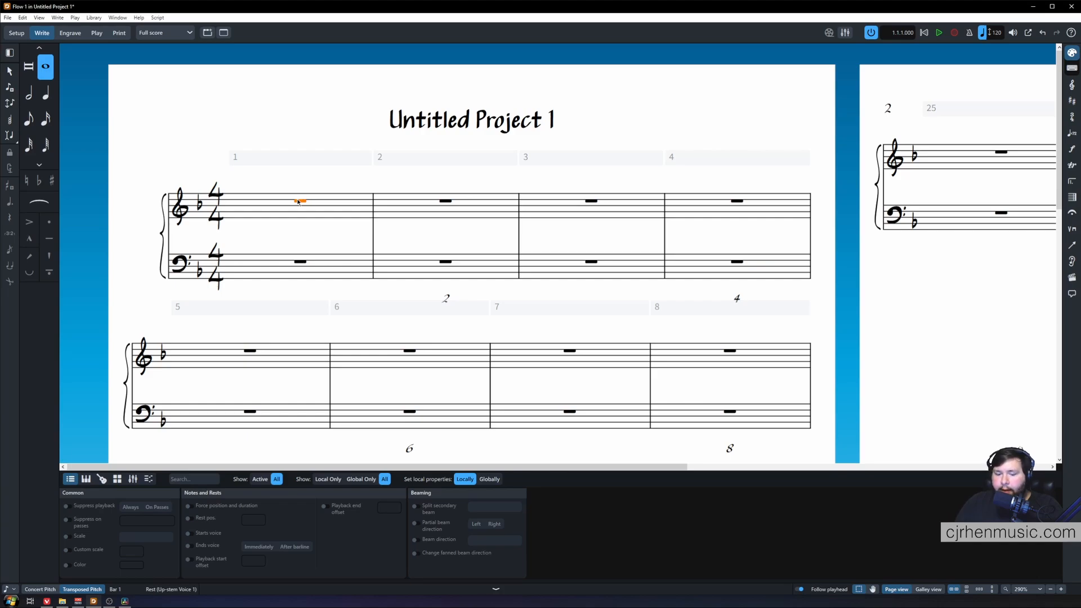
{"action": "key", "text": "shift+n"}
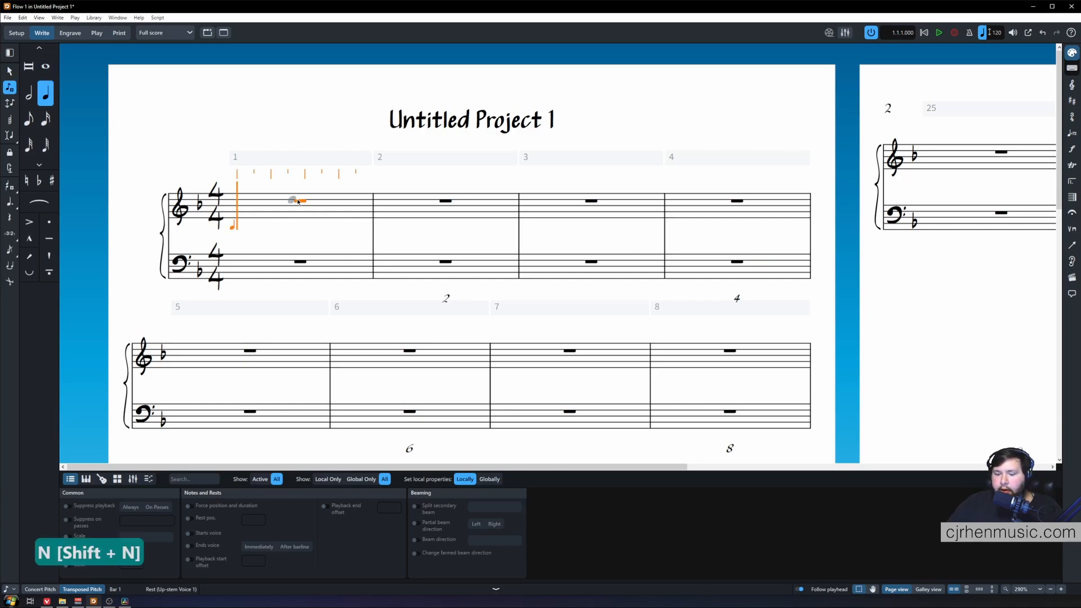
{"action": "key", "text": "period"}
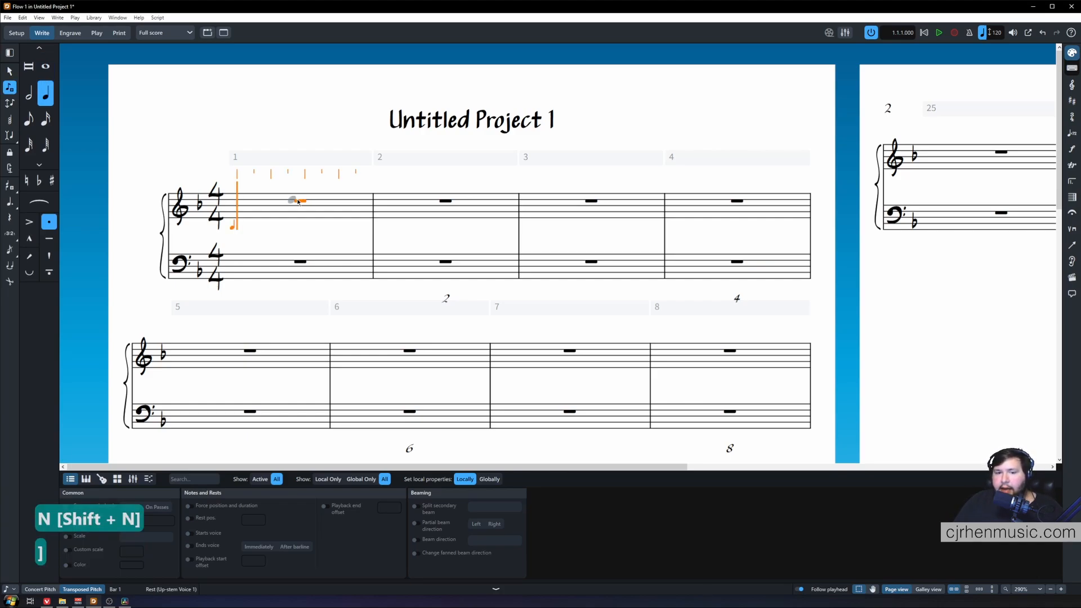
{"action": "key", "text": "f"}
{"action": "key", "text": "g"}
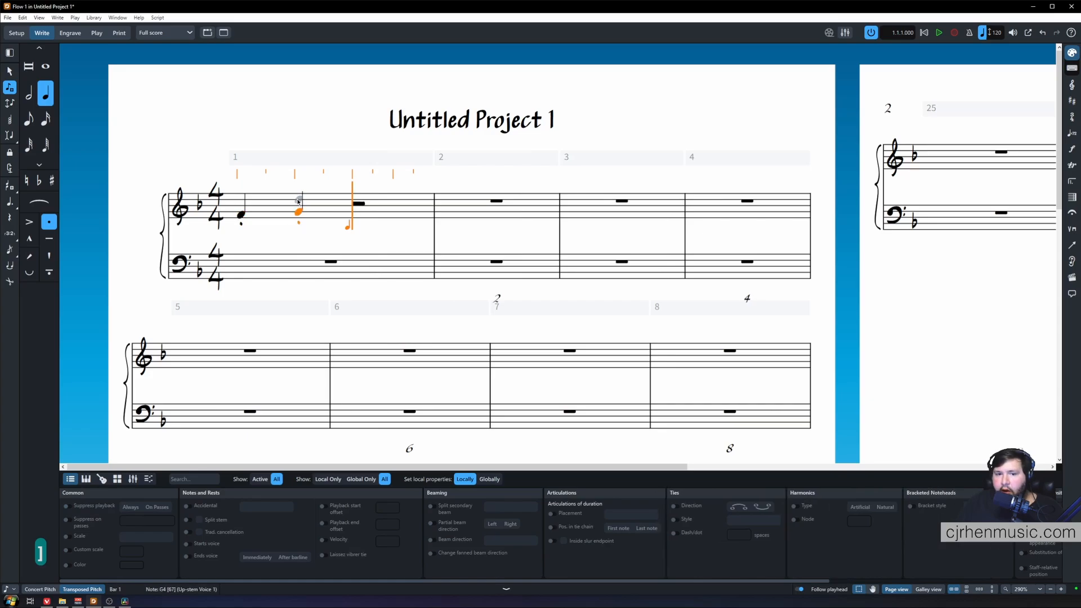
{"action": "key", "text": "a"}
Reopen Preferences and set accidentals, rhythm dots and articulations to After inputting note.
{"action": "key", "text": "ctrl+comma"}
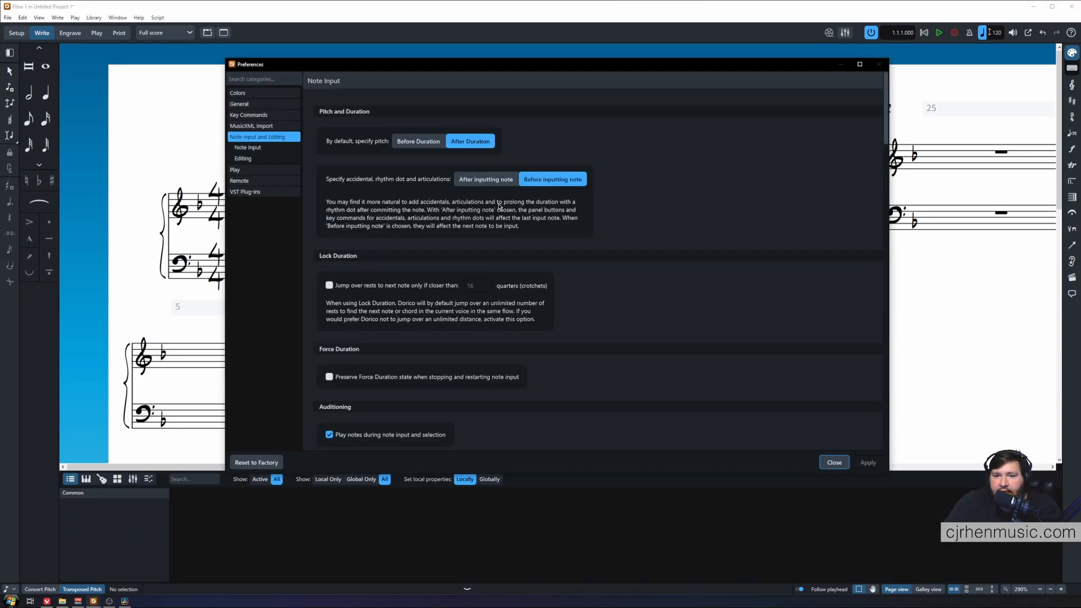
{"action": "left_click", "coordinate": [491, 184]}
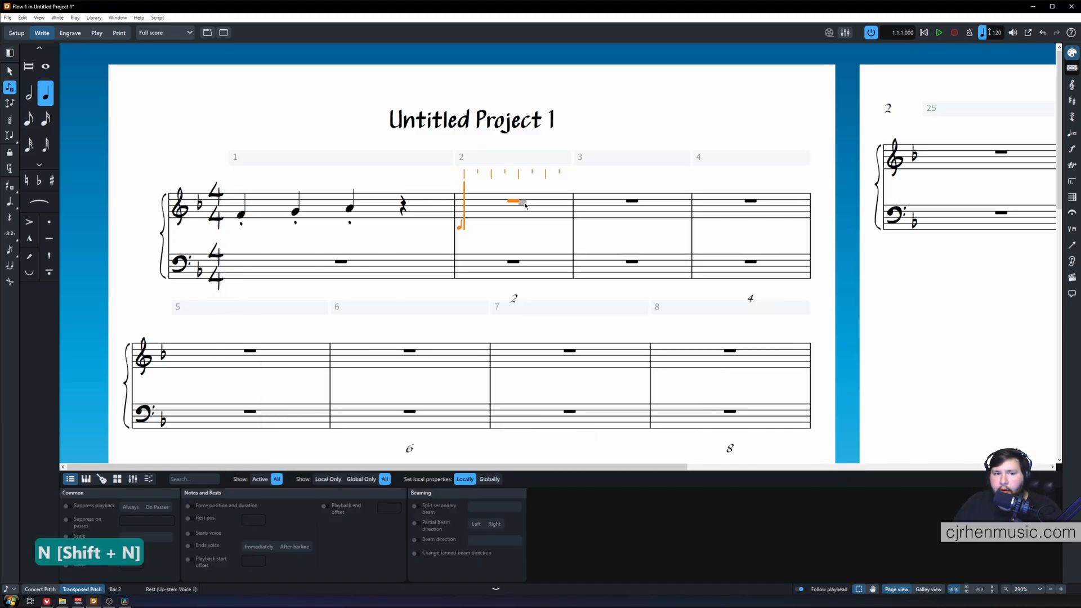
Enter quarter notes F and G in bar 2, adding a rhythm dot after the F, and leave note input.
{"action": "key", "text": "6"}
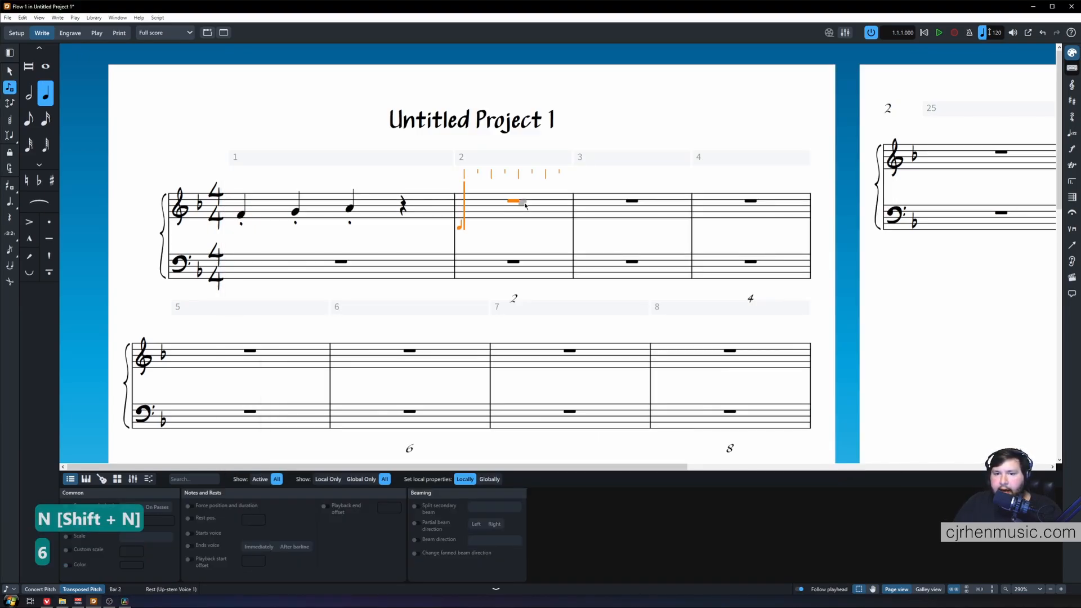
{"action": "key", "text": "f"}
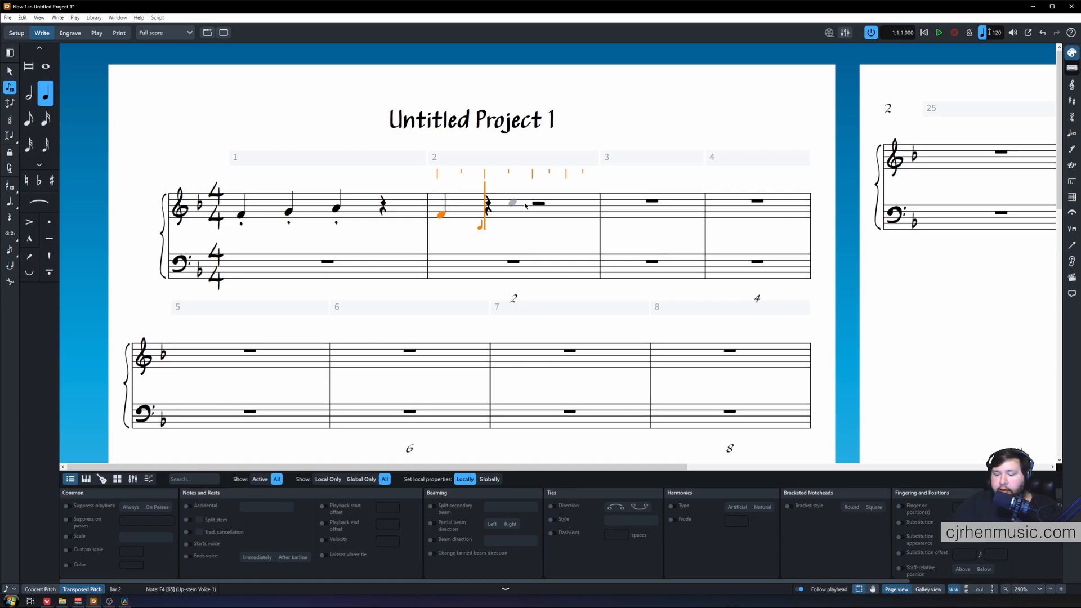
{"action": "key", "text": "bracketright"}
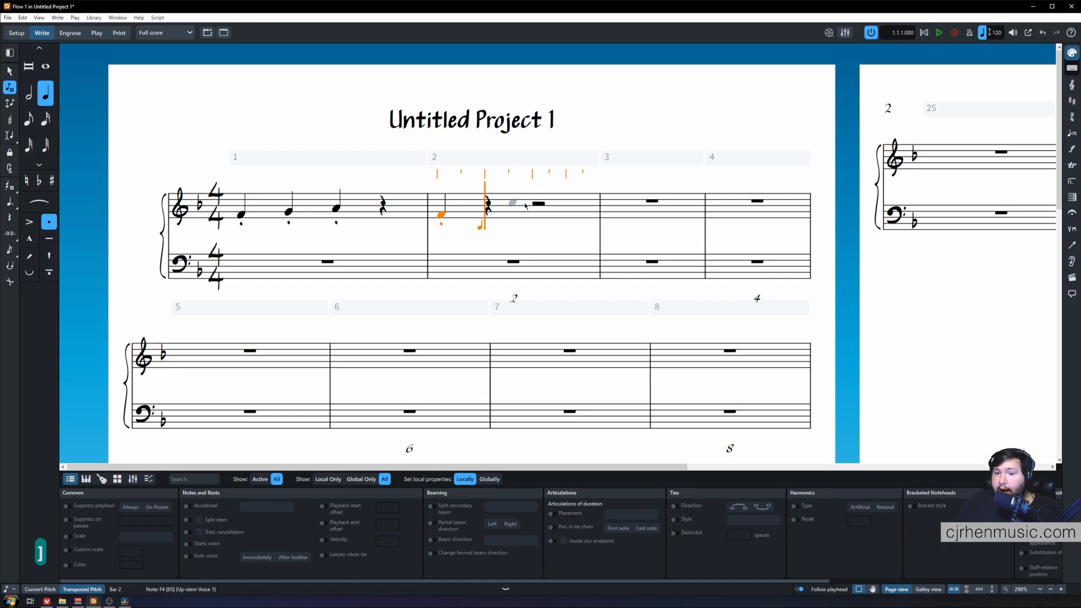
{"action": "key", "text": "g"}
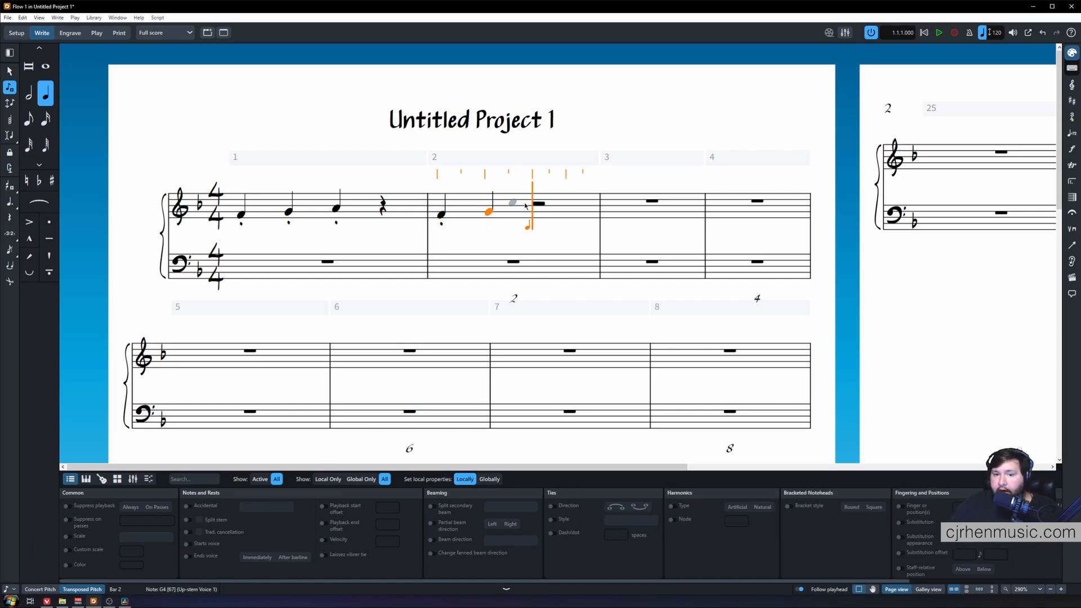
{"action": "left_click", "coordinate": [362, 94]}
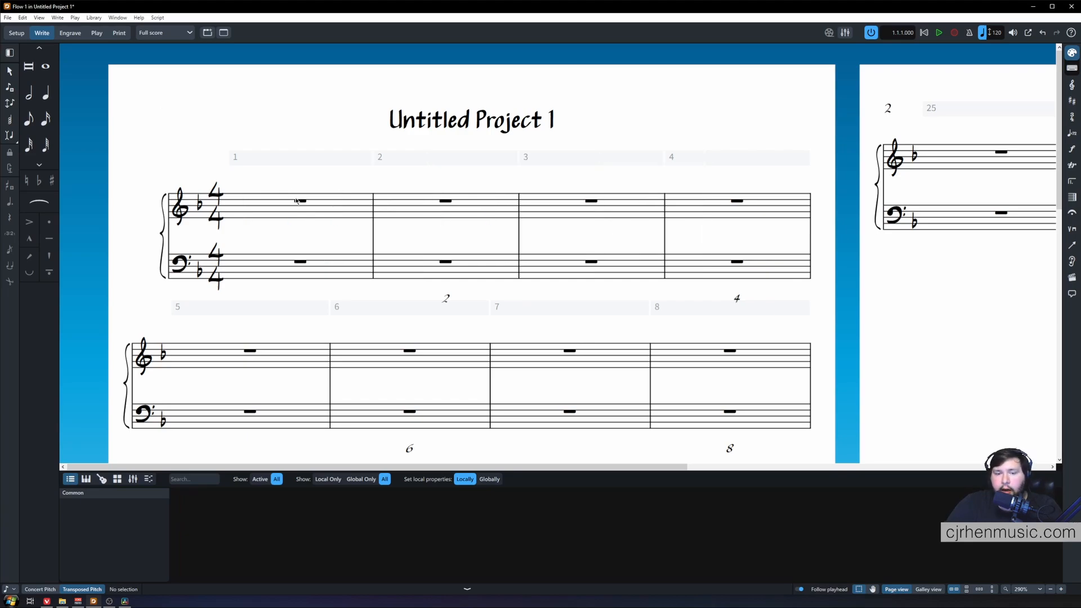
Start note input on bar 1 in pitch-before-duration mode and move the caret pitch up and down.
{"action": "left_click", "coordinate": [298, 200]}
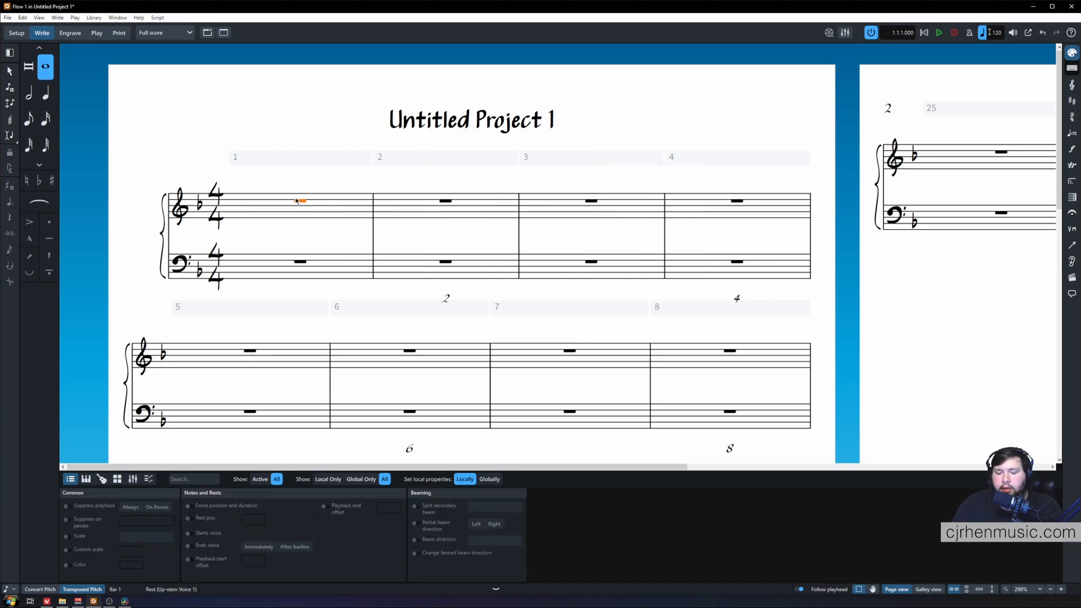
{"action": "key", "text": "shift+n"}
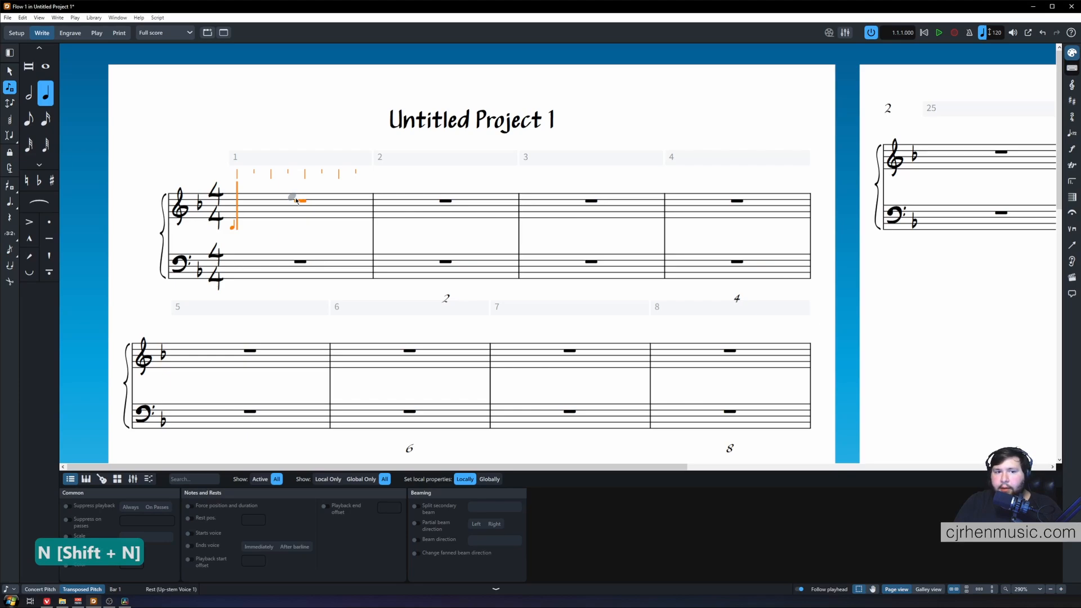
{"action": "key", "text": "k"}
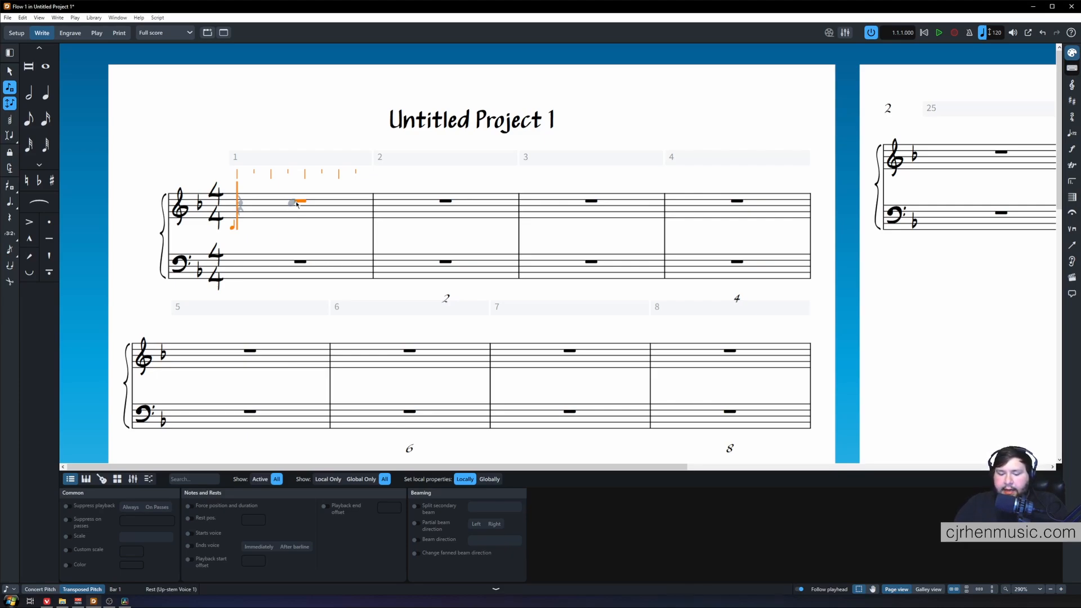
{"action": "key", "text": "alt+Up"}
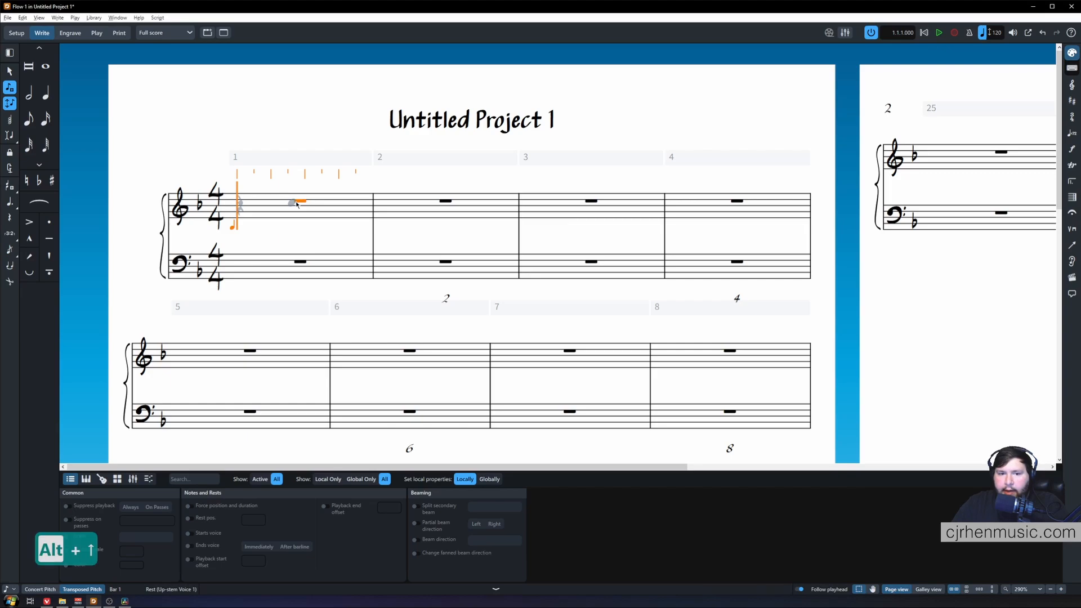
{"action": "key", "text": "alt+Down"}
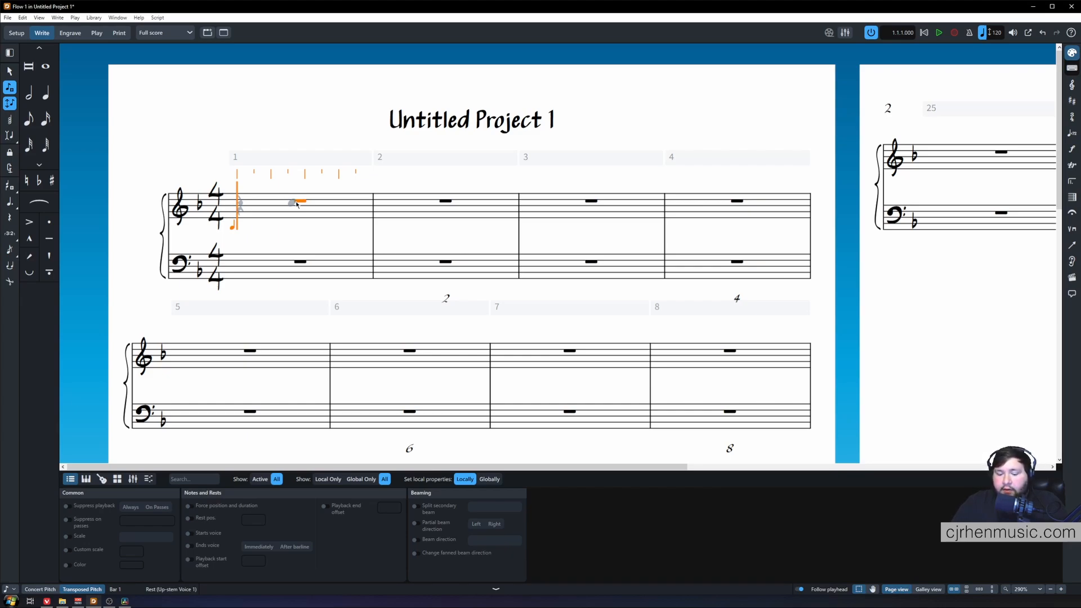
{"action": "key", "text": "alt+Up"}
{"action": "key", "text": "alt+Up"}
{"action": "key", "text": "alt+Down"}
{"action": "key", "text": "alt+Up"}
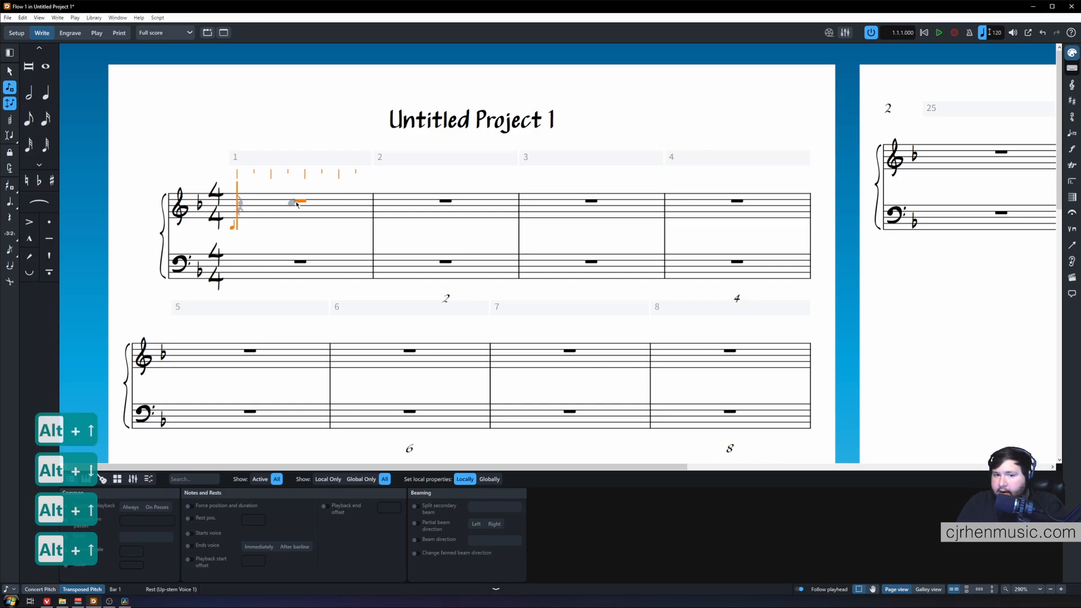
Set the caret pitch to F, raise it up the staff, and input it as a quarter note.
{"action": "key", "text": "f"}
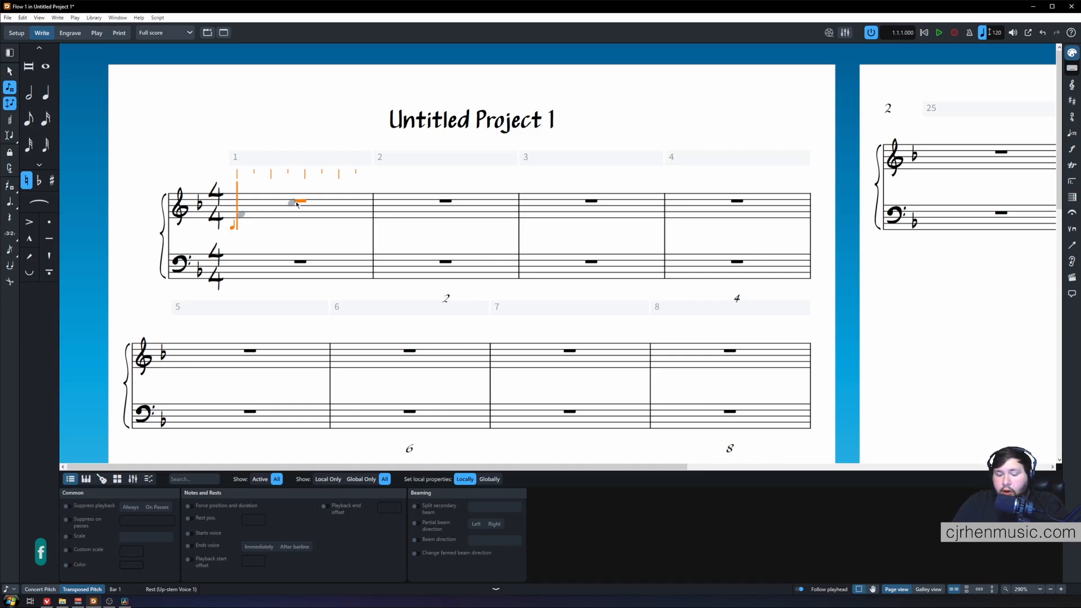
{"action": "key", "text": "alt+Up"}
{"action": "key", "text": "alt+Up"}
{"action": "key", "text": "alt+Up"}
{"action": "key", "text": "alt+Up"}
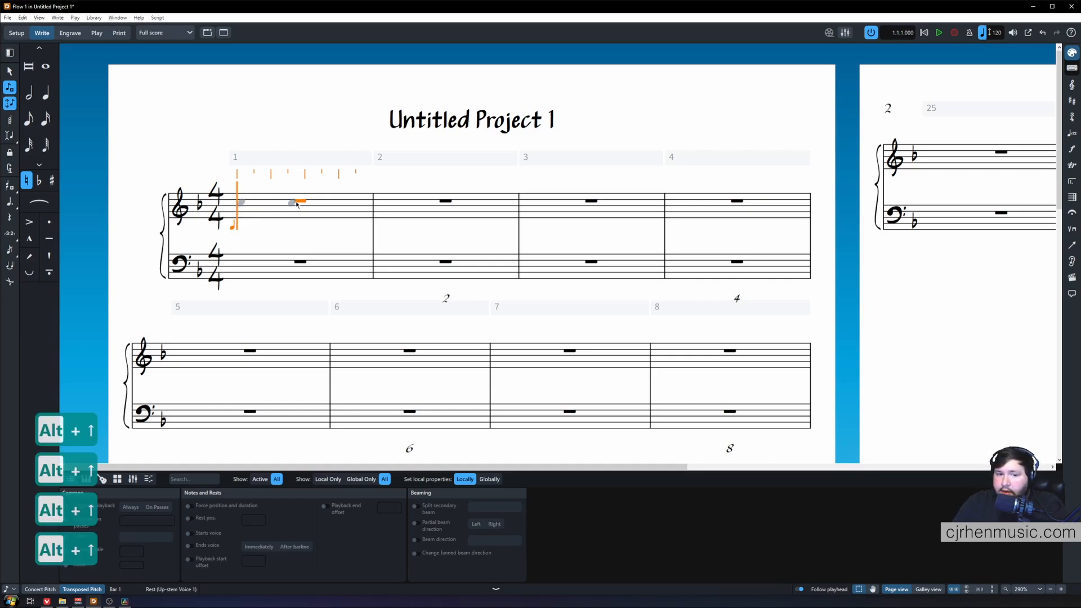
{"action": "key", "text": "alt+Up"}
{"action": "key", "text": "alt+Up"}
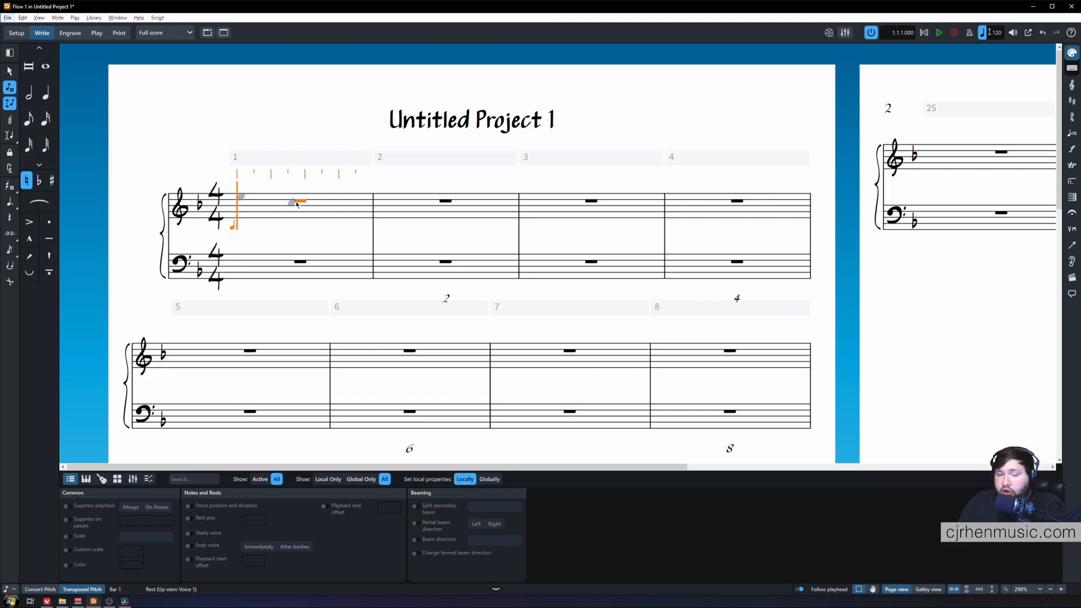
{"action": "key", "text": "alt+Up"}
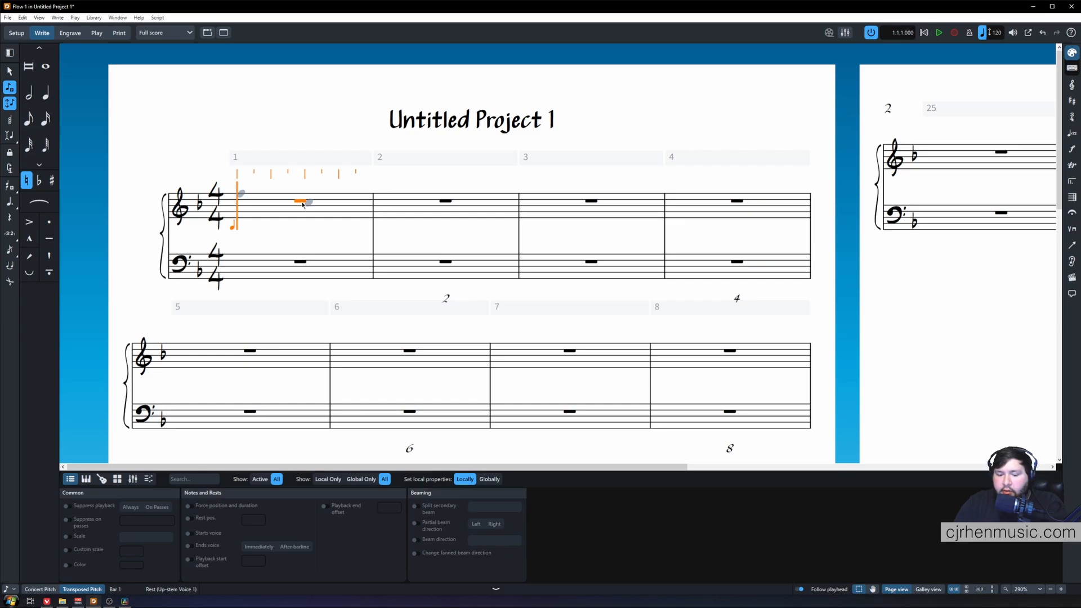
{"action": "key", "text": "6"}
Input further quarter notes stepping down the staff through bar 1 into bar 2.
{"action": "key", "text": "alt+Up"}
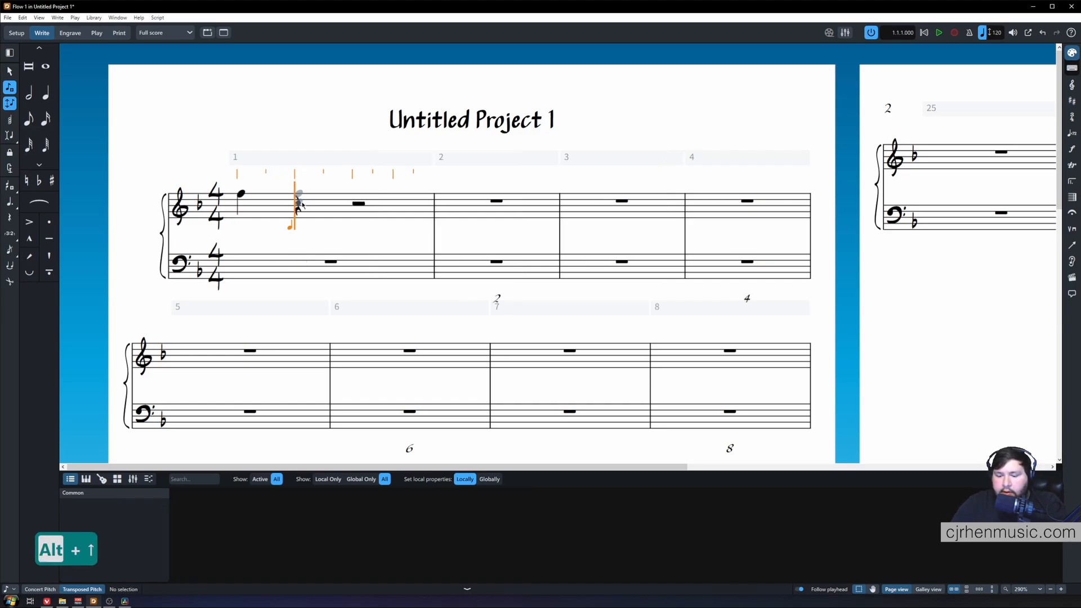
{"action": "key", "text": "alt+Down"}
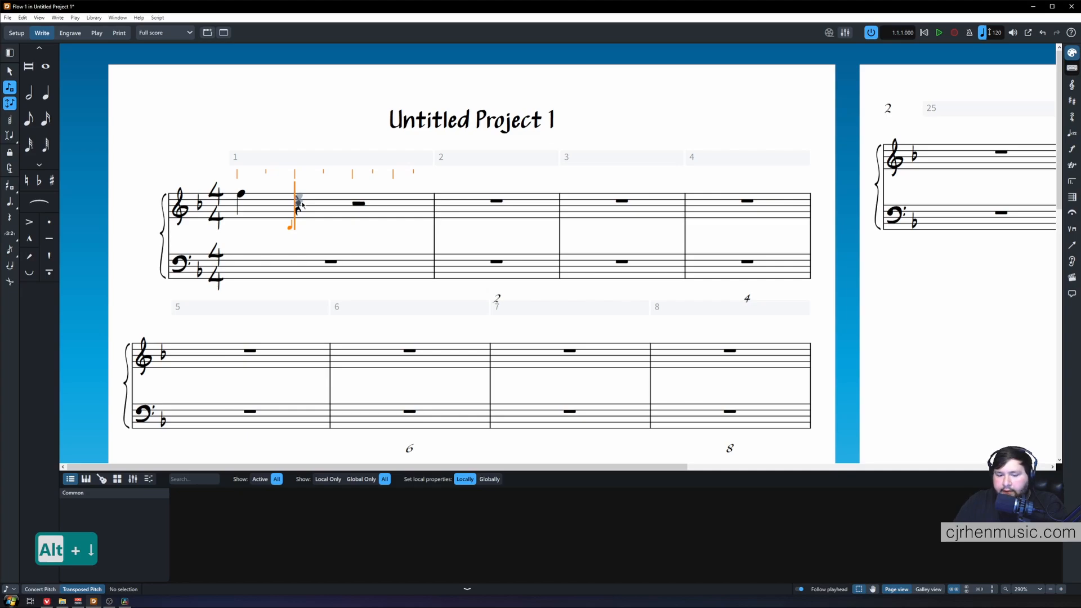
{"action": "key", "text": "6"}
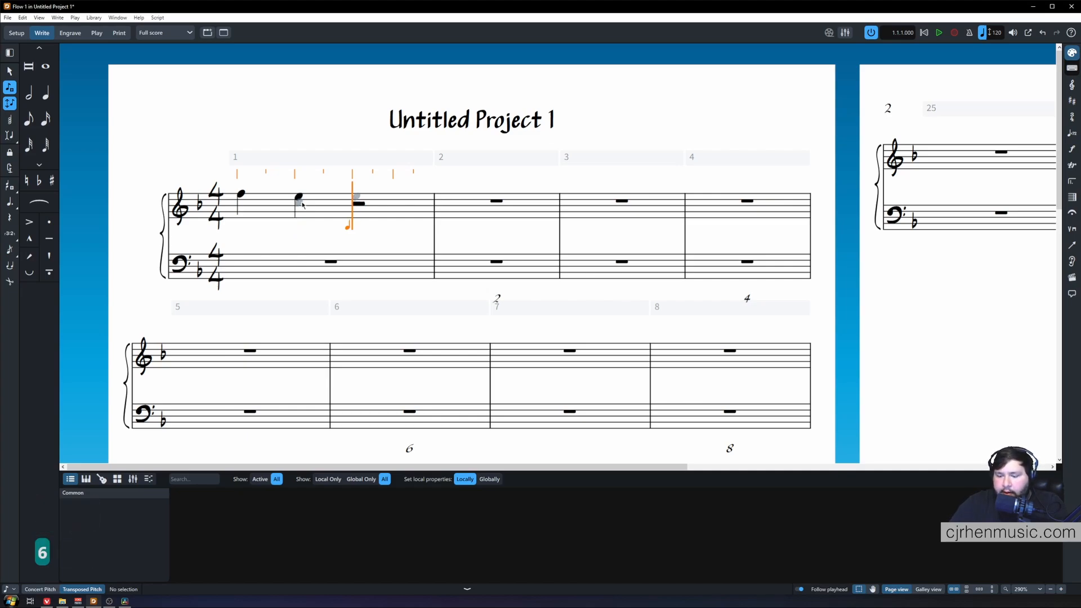
{"action": "key", "text": "alt+Down"}
{"action": "key", "text": "6"}
{"action": "key", "text": "alt+Down"}
{"action": "key", "text": "alt+Down"}
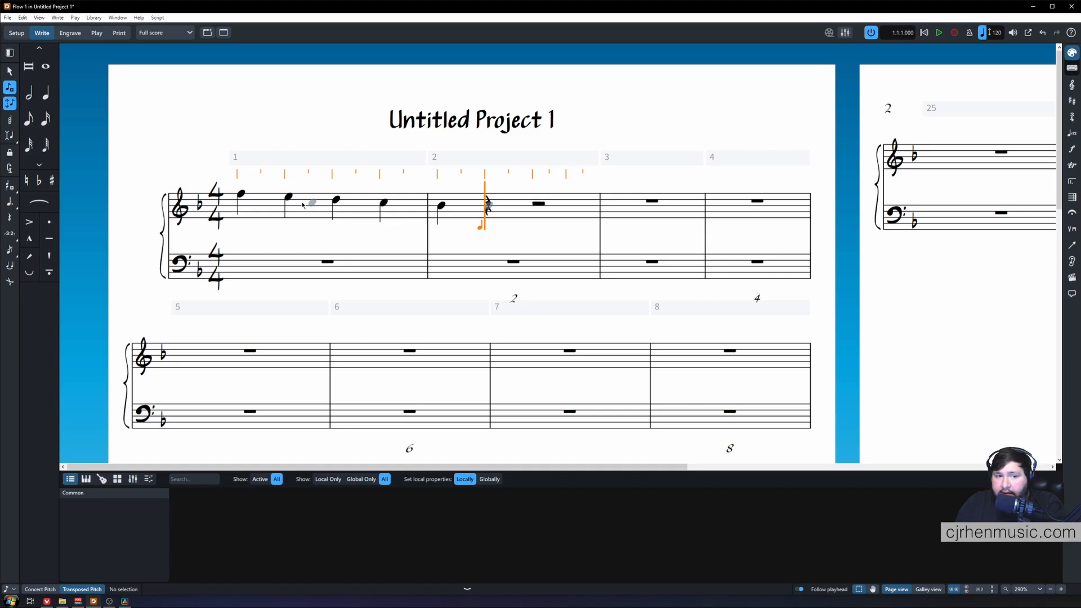
Save the project and end note input.
{"action": "key", "text": "ctrl+s"}
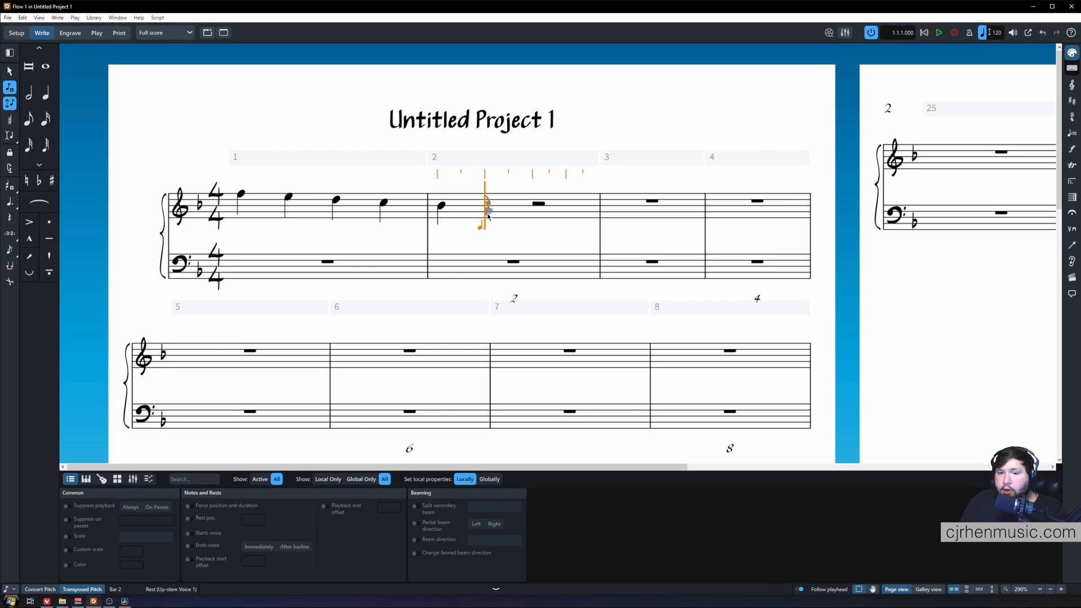
{"action": "left_click", "coordinate": [582, 120]}
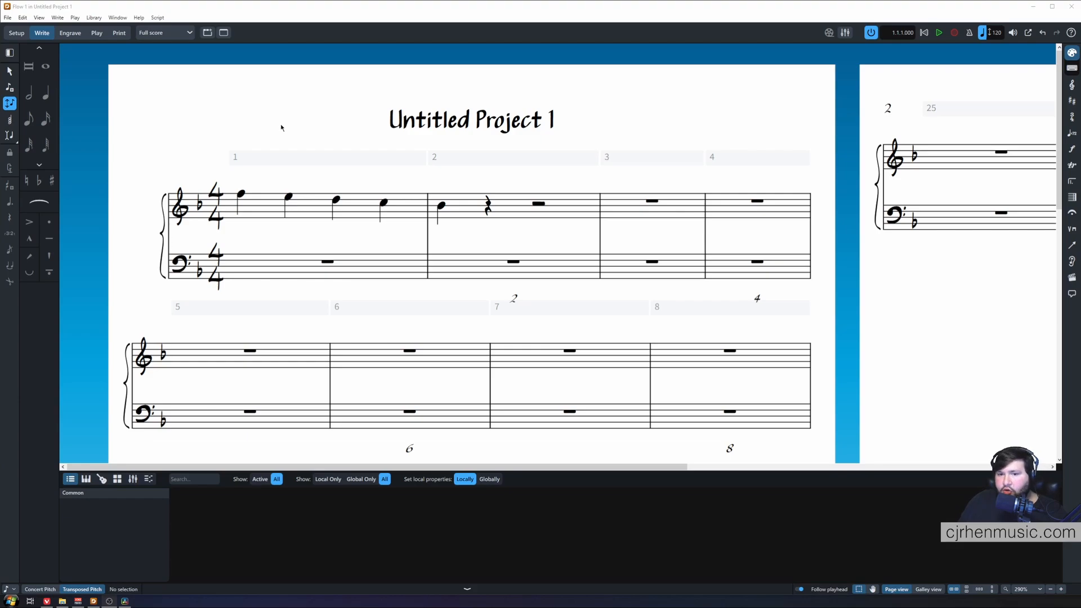
Undo the previously input melody notes in bar 1.
{"action": "key", "text": "ctrl+z"}
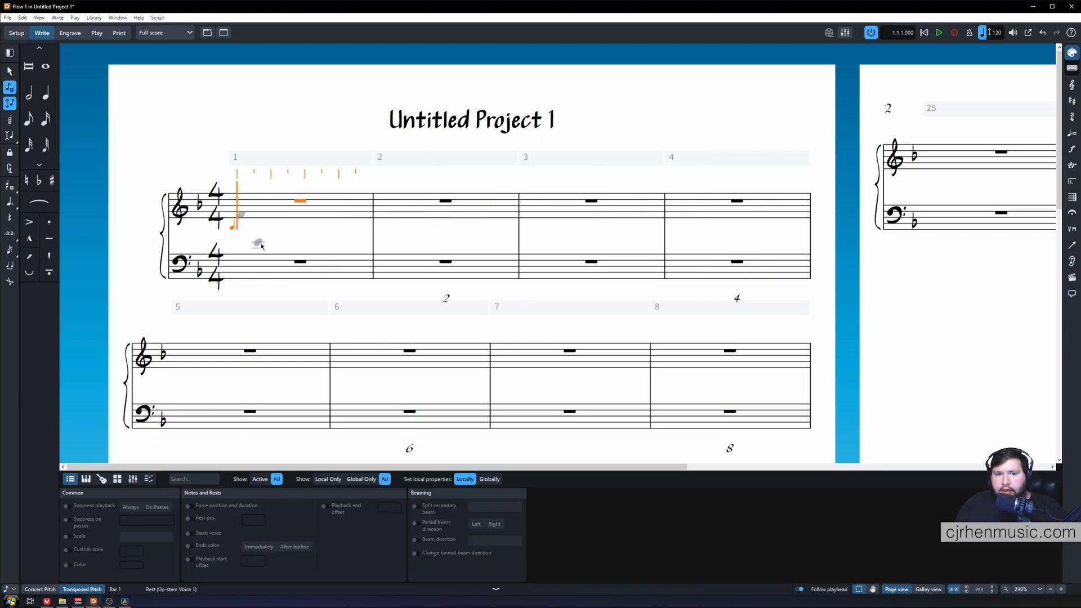
Choose a natural accidental, raise the caret pitch to C, and input it as a dotted eighth note at the start of bar 1.
{"action": "key", "text": "0"}
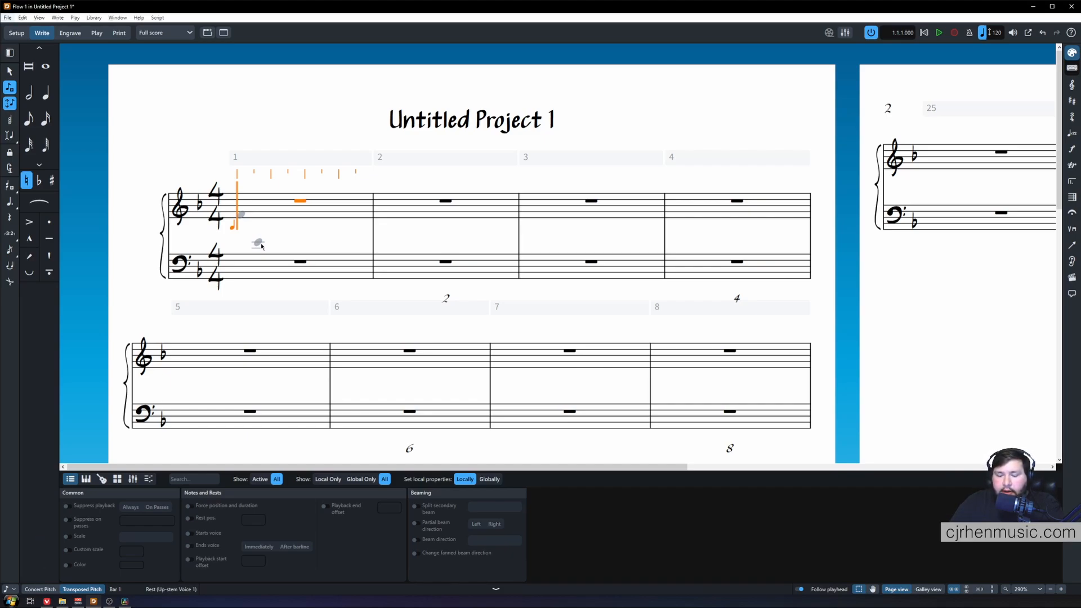
{"action": "key", "text": "alt+Up"}
{"action": "key", "text": "alt+Up"}
{"action": "key", "text": "alt+Up"}
{"action": "key", "text": "alt+Down"}
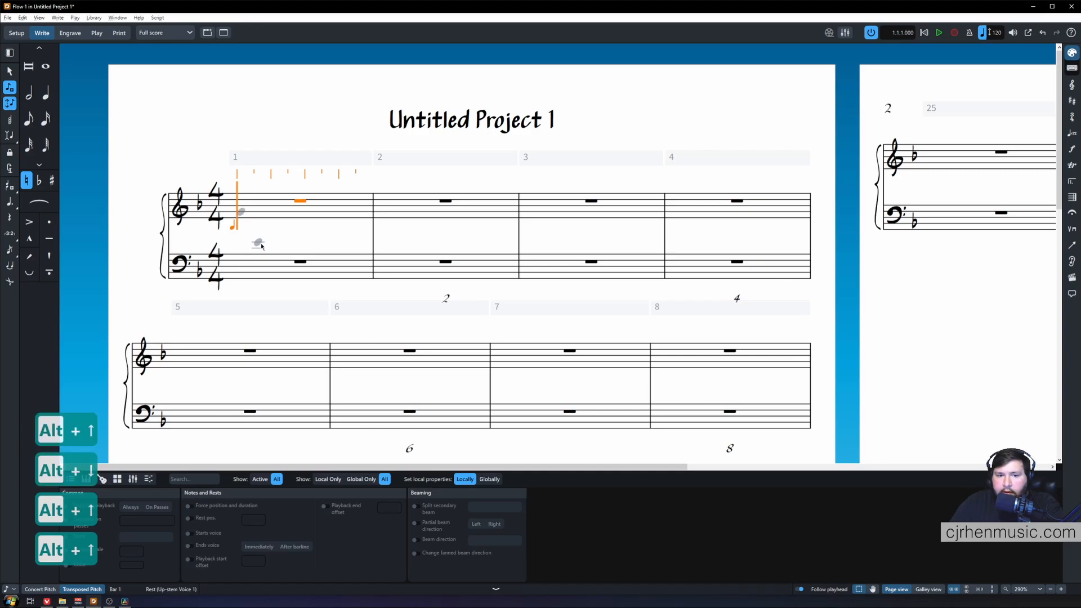
{"action": "key", "text": "alt+Up"}
{"action": "key", "text": "alt+Up"}
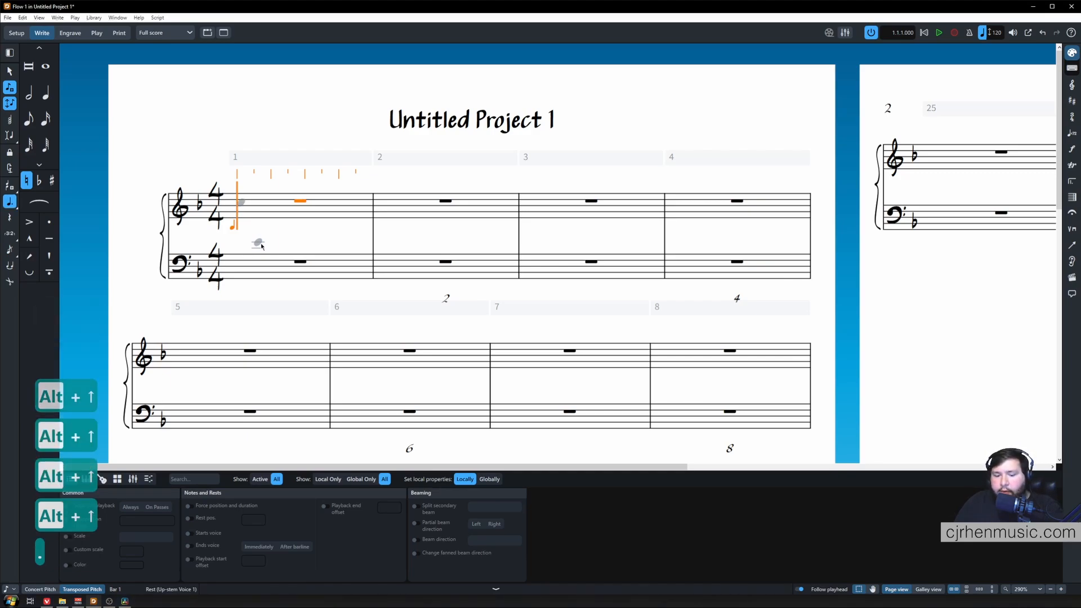
{"action": "key", "text": "."}
{"action": "key", "text": "5"}
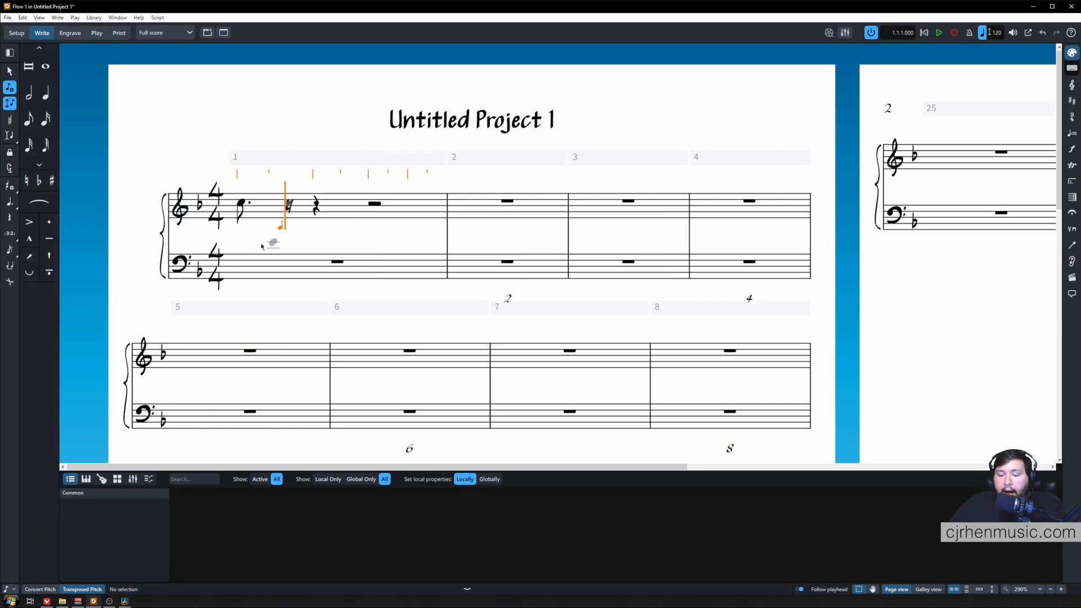
Switch to rest input and enter a rest after the dotted eighth note.
{"action": "key", "text": "comma"}
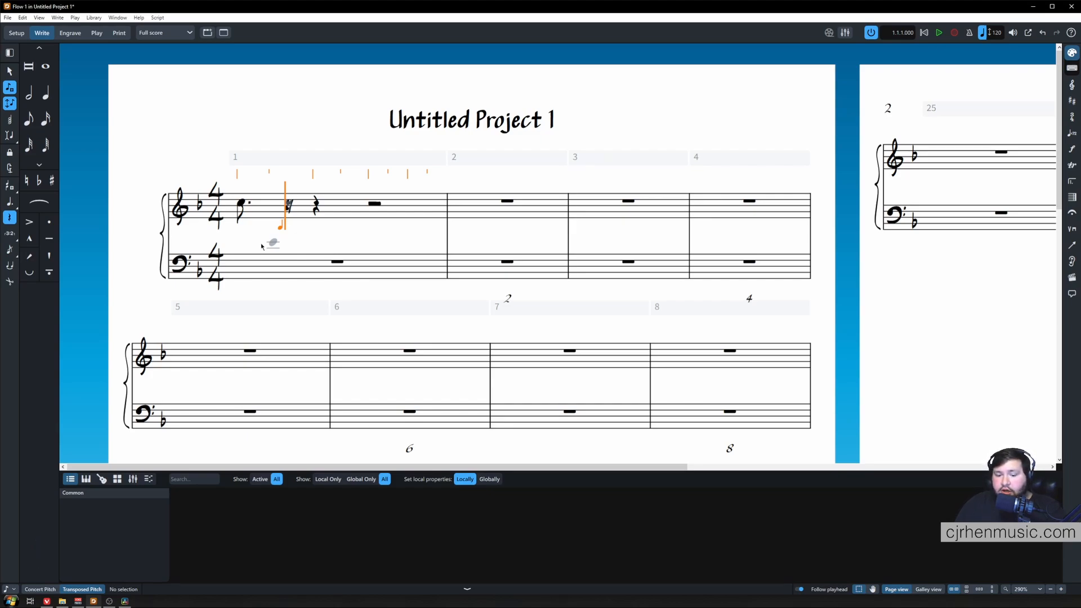
{"action": "key", "text": "6"}
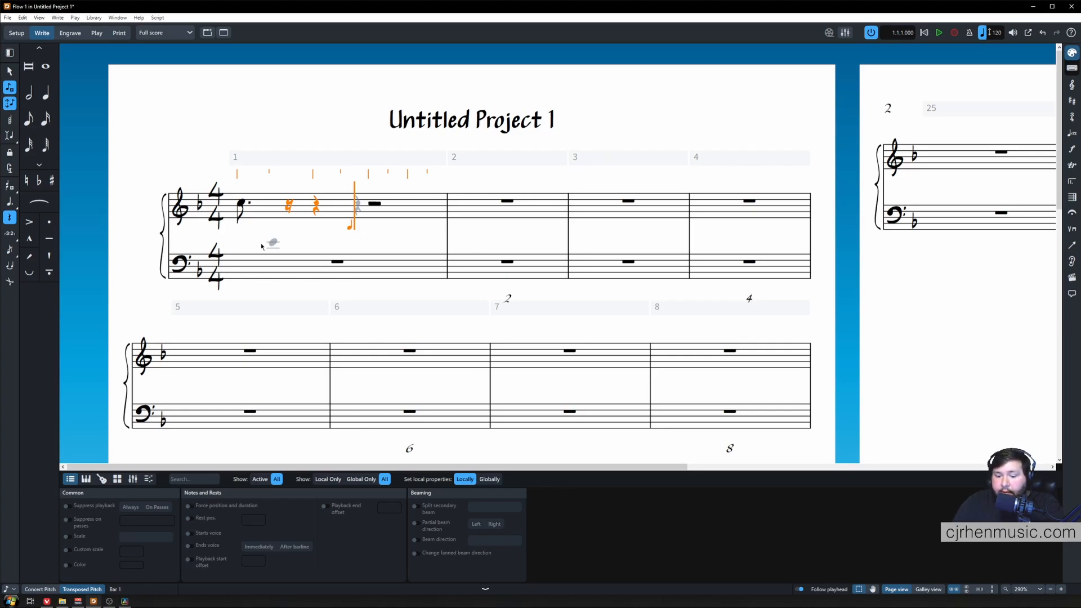
Leave rest input, set the pitch to D raised two steps, input it as a sixteenth note, and end note input.
{"action": "key", "text": "comma"}
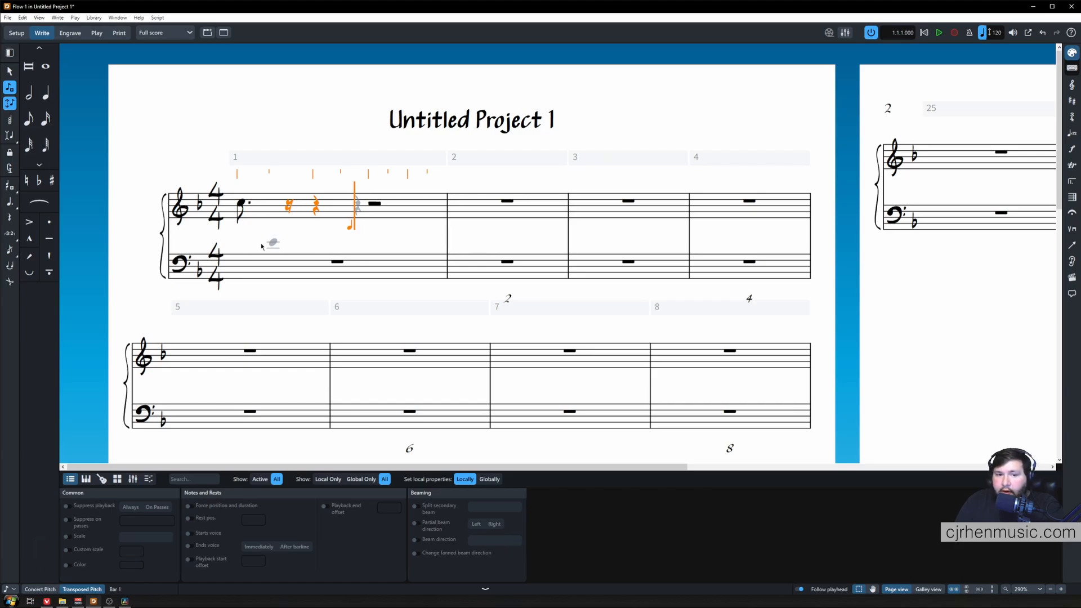
{"action": "key", "text": "d"}
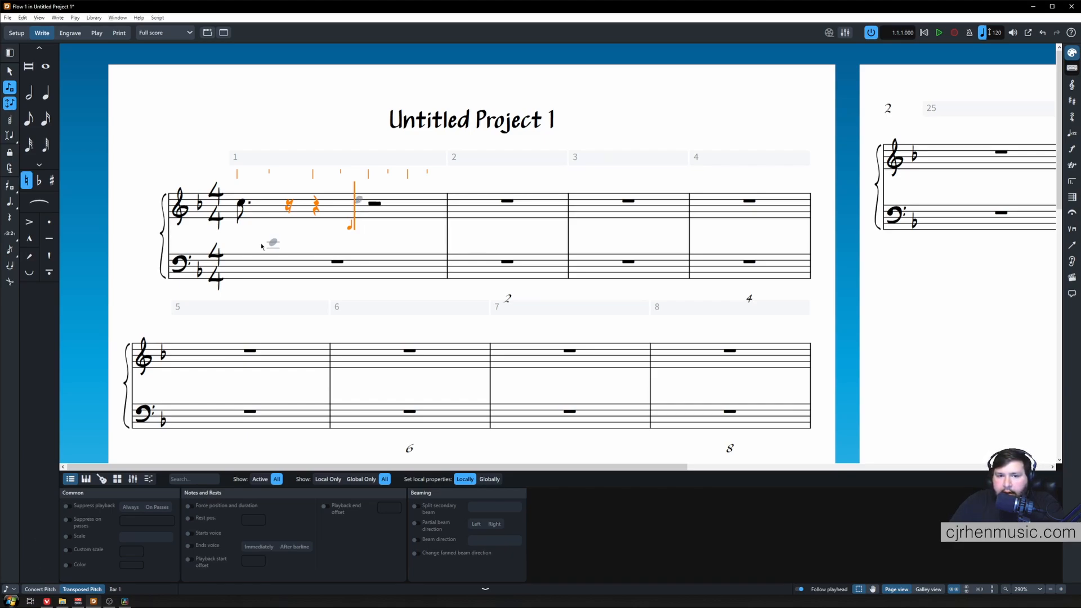
{"action": "key", "text": "alt+Up"}
{"action": "key", "text": "alt+Up"}
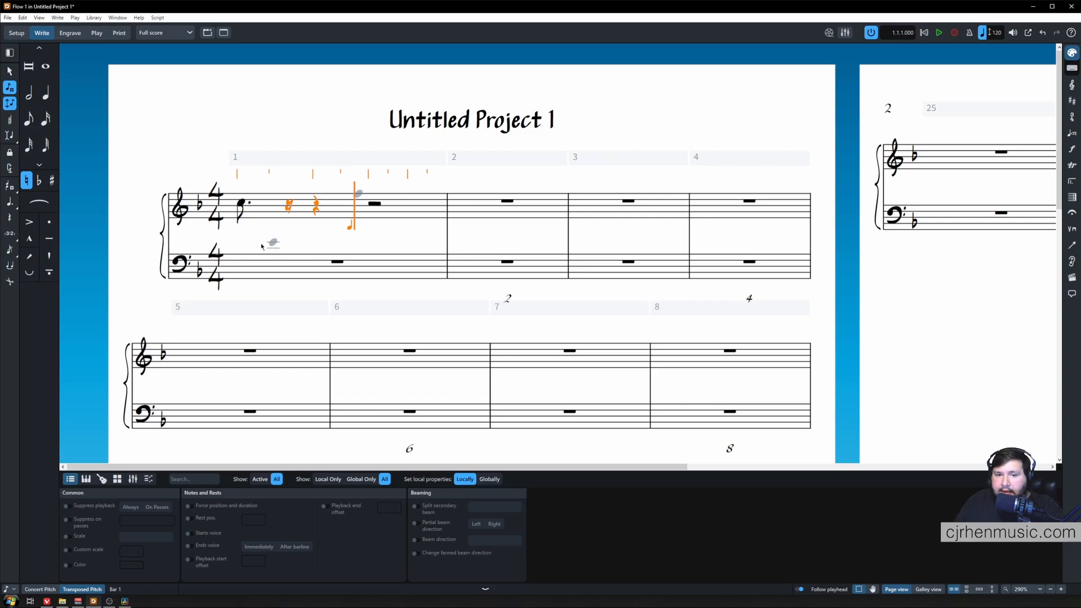
{"action": "key", "text": "4"}
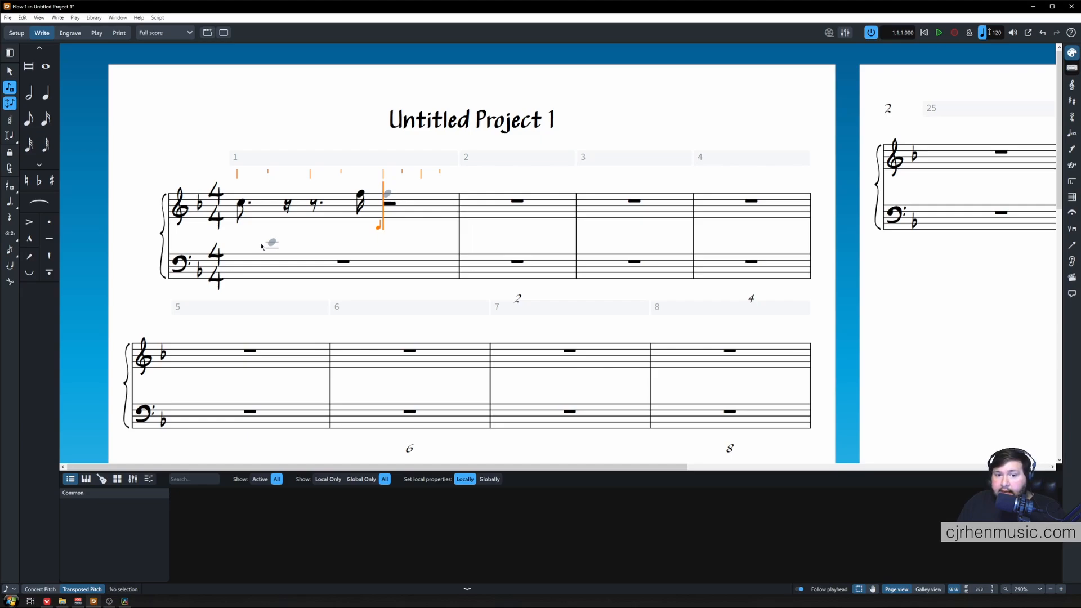
{"action": "key", "text": "Escape"}
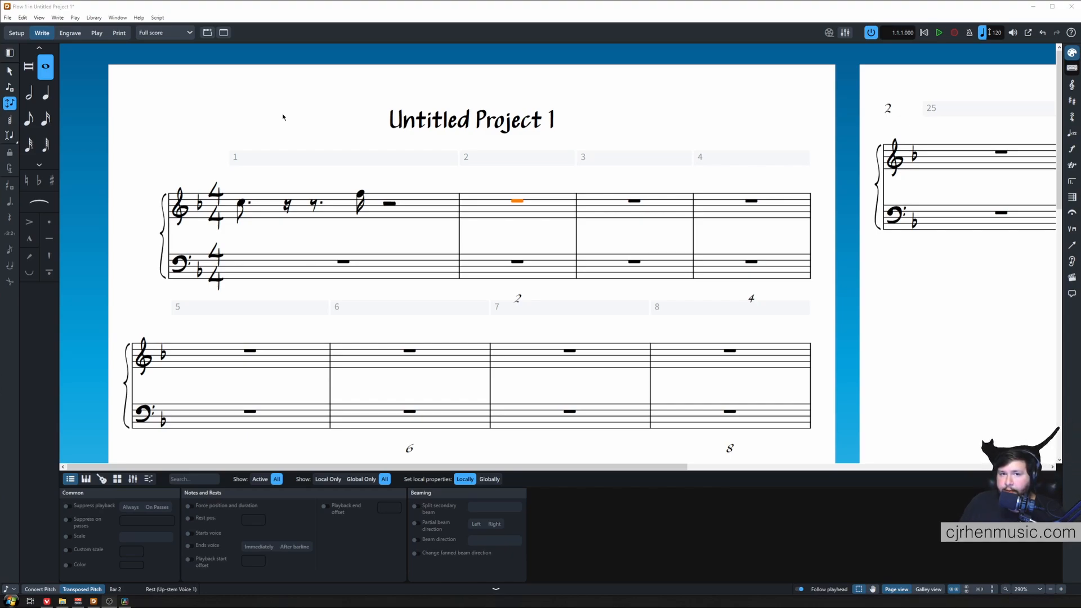
{"action": "left_click", "coordinate": [215, 123]}
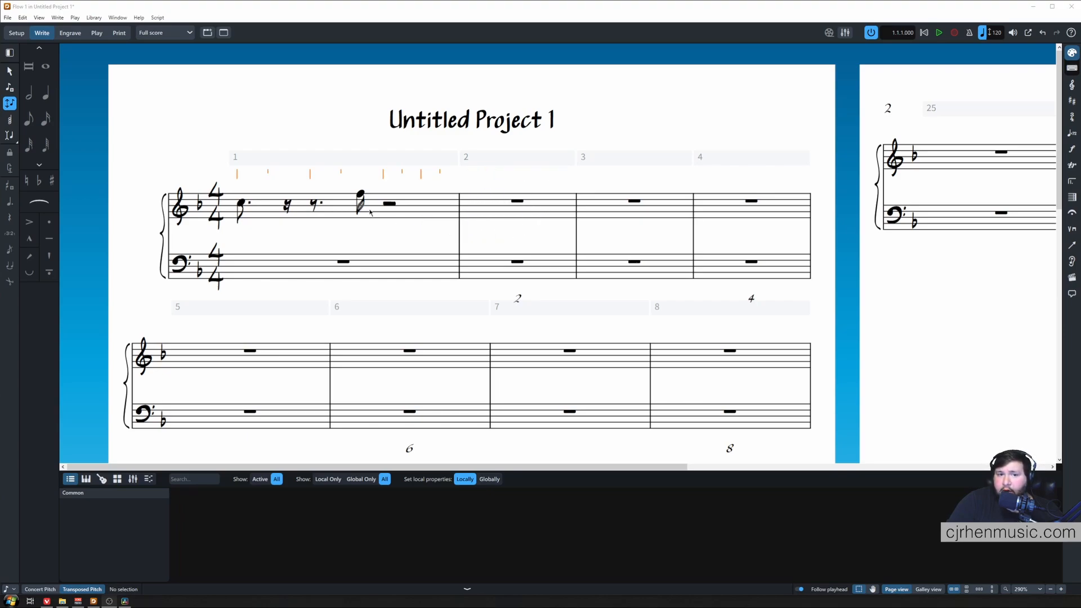
{"action": "key", "text": "Escape"}
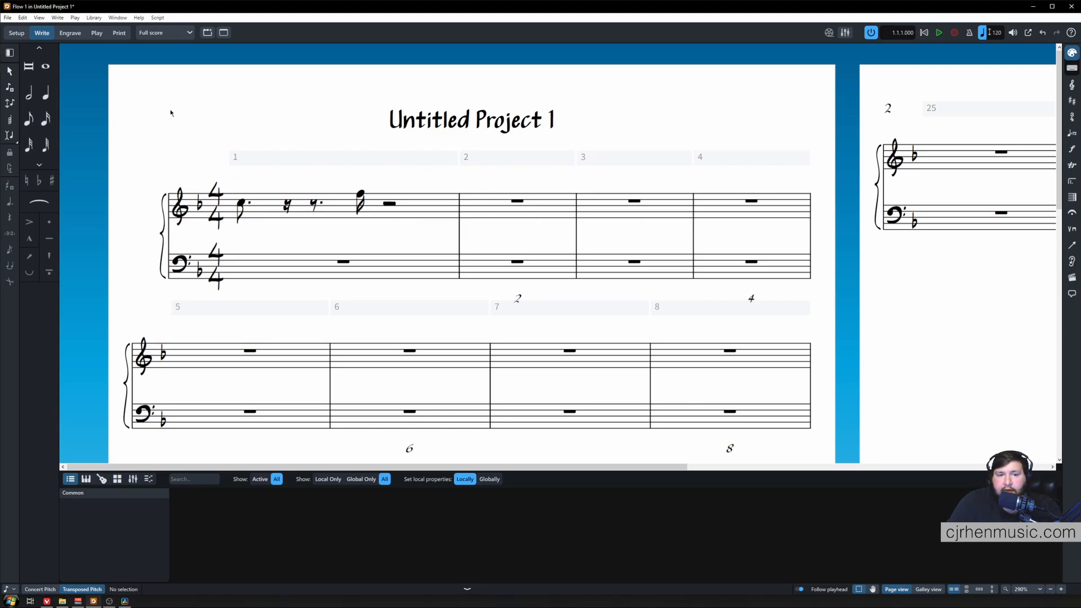
{"action": "left_click_drag", "start_coordinate": [132, 116], "coordinate": [470, 293]}
{"action": "key", "text": "Escape"}
{"action": "key", "text": "k"}
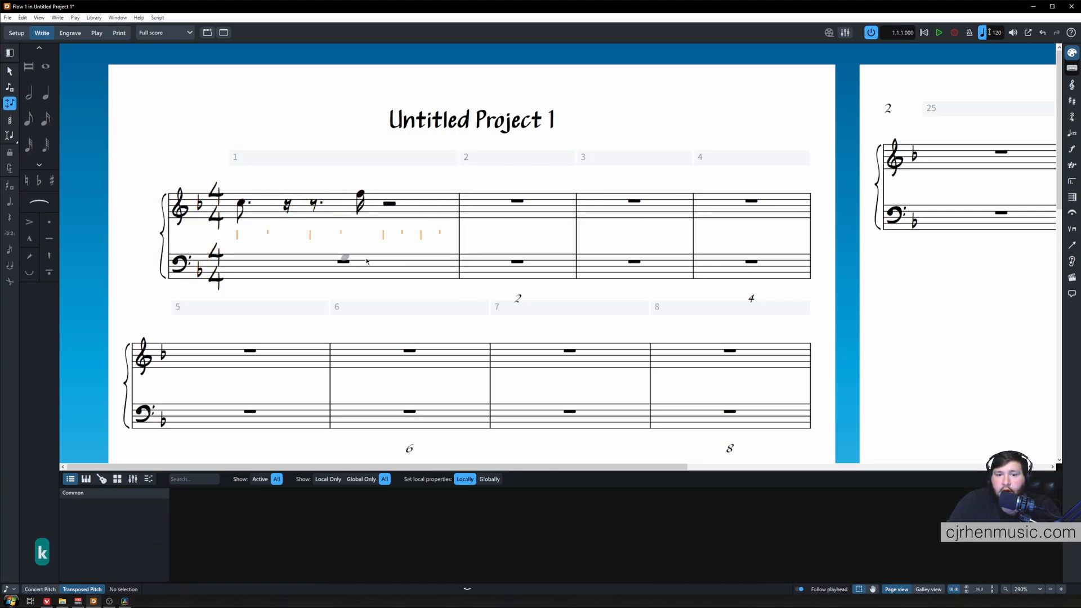
Select the rest in bar 2 and start note input there.
{"action": "left_click", "coordinate": [9, 71]}
{"action": "left_click", "coordinate": [517, 201]}
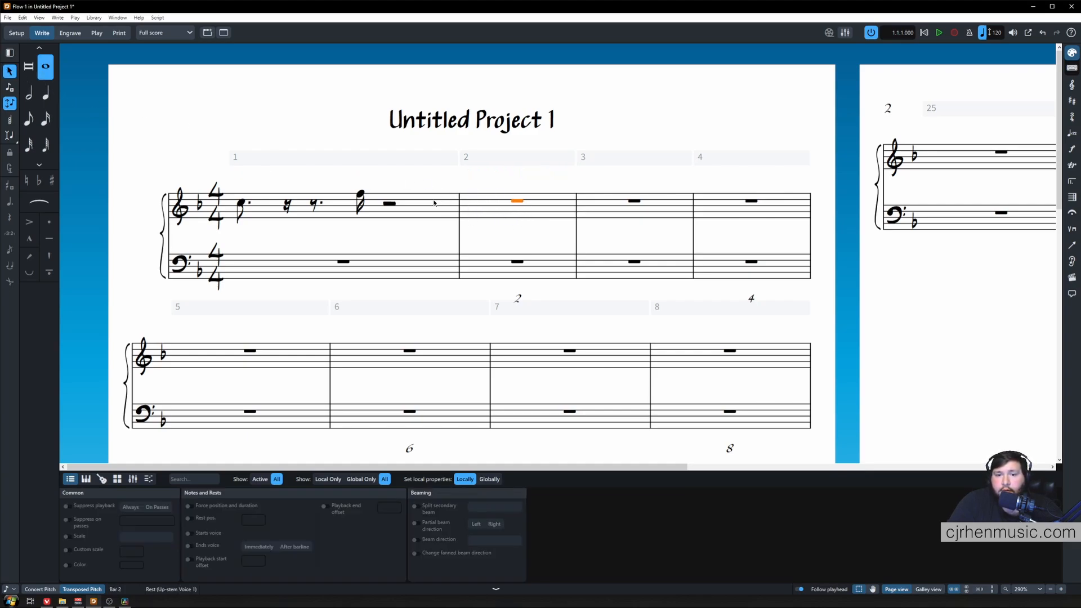
{"action": "key", "text": "shift+n"}
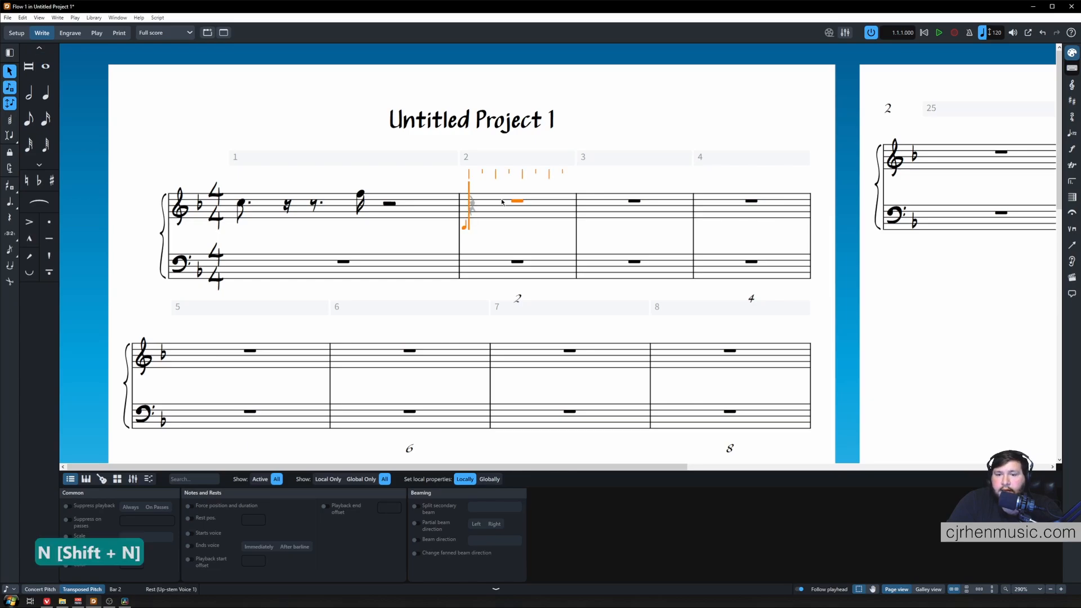